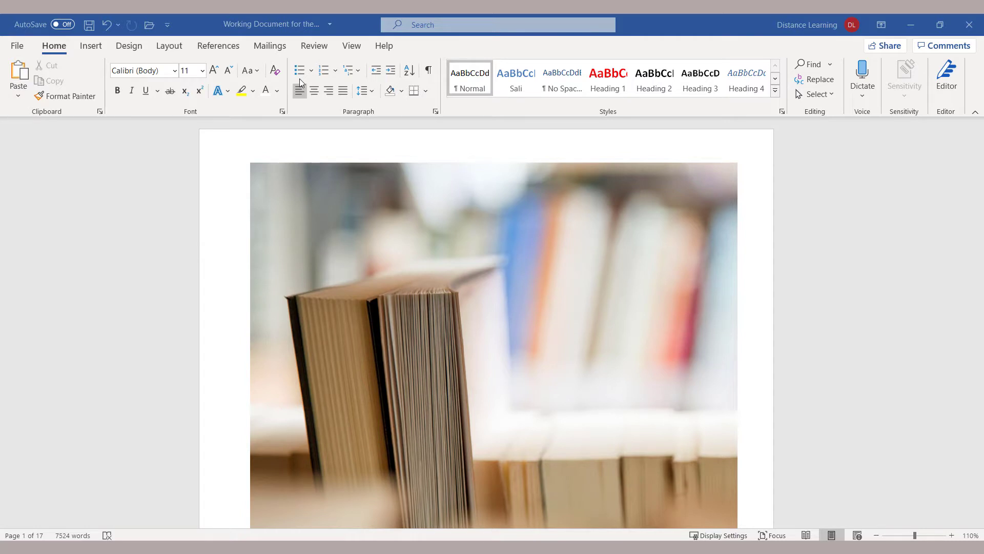
Step: Browse the Design tab's document themes and apply the Gallery theme to the report
left_click(129, 46)
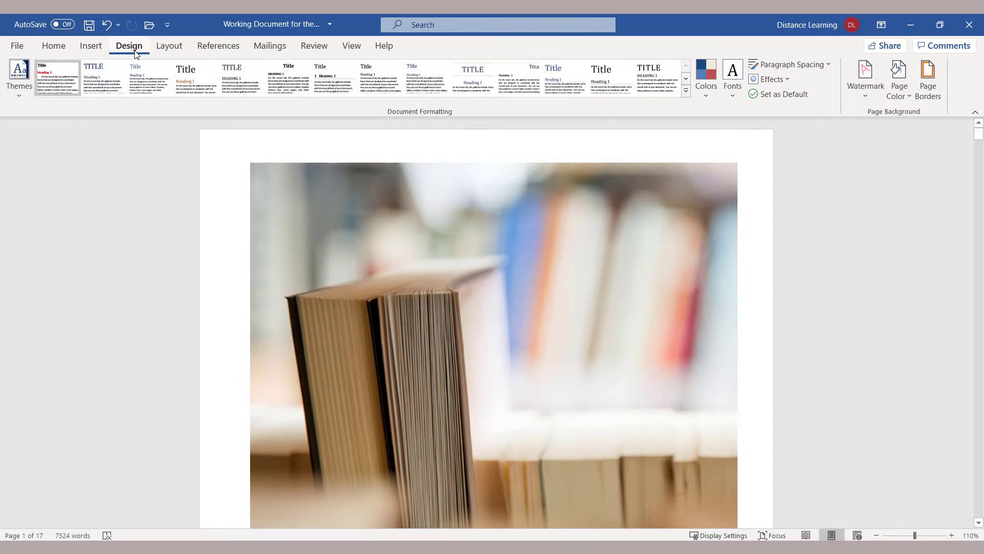
scroll(361, 359, "down", 5)
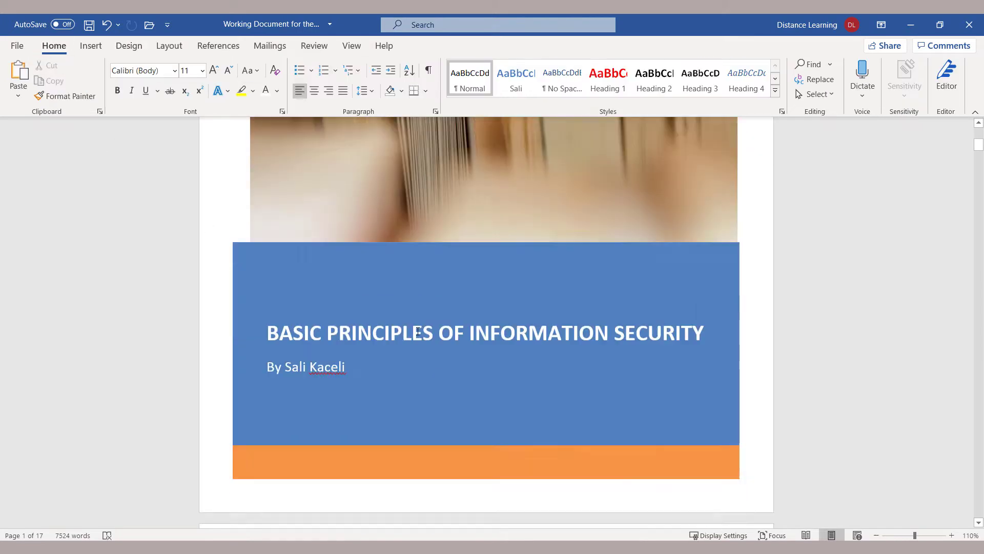
scroll(407, 378, "down", 5)
scroll(451, 400, "down", 4)
scroll(458, 390, "down", 4)
scroll(458, 390, "down", 5)
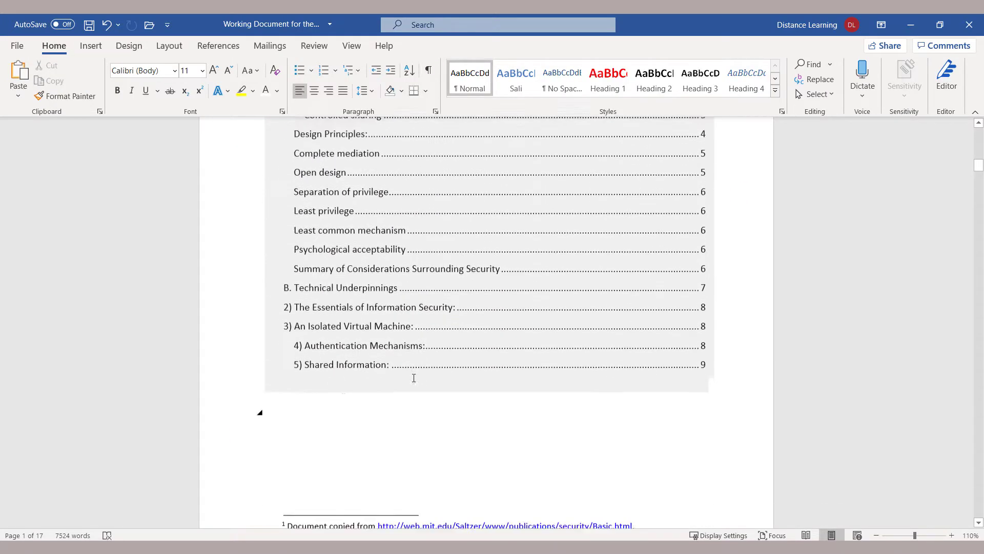
scroll(411, 377, "down", 3)
scroll(354, 323, "down", 4)
scroll(400, 352, "down", 7)
scroll(346, 371, "down", 5)
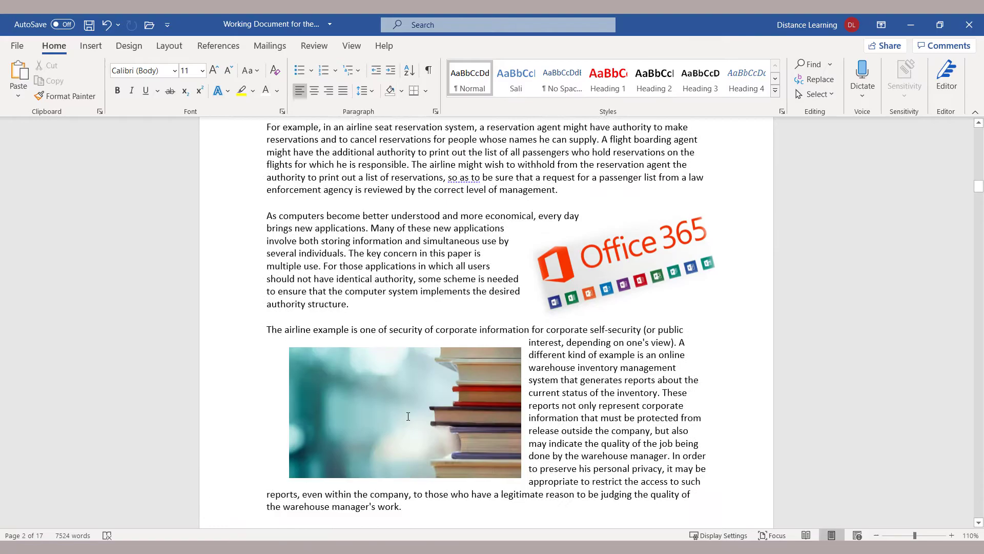
scroll(365, 370, "down", 10)
scroll(384, 369, "down", 5)
scroll(410, 367, "down", 9)
scroll(410, 368, "down", 6)
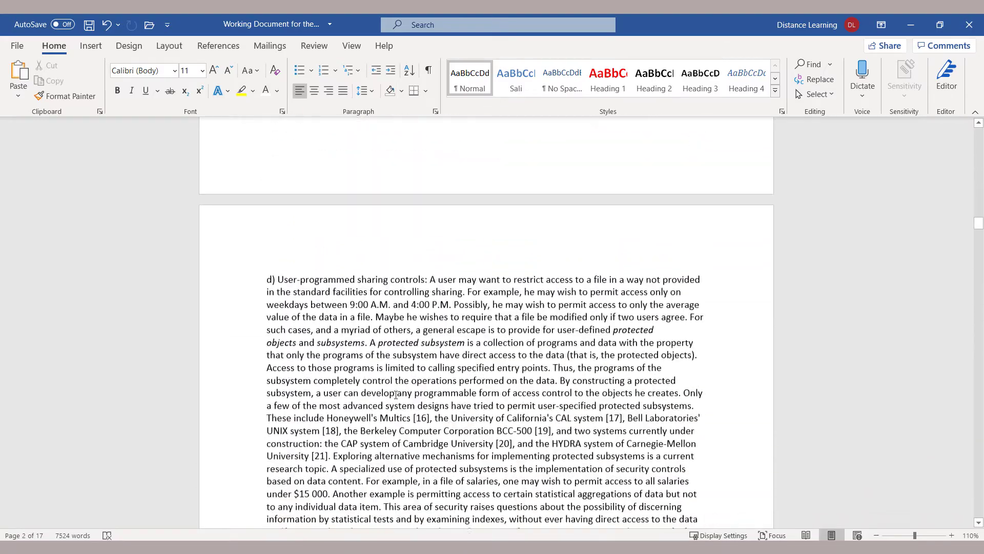
scroll(404, 358, "down", 8)
scroll(396, 341, "down", 7)
scroll(538, 324, "down", 7)
scroll(538, 323, "down", 7)
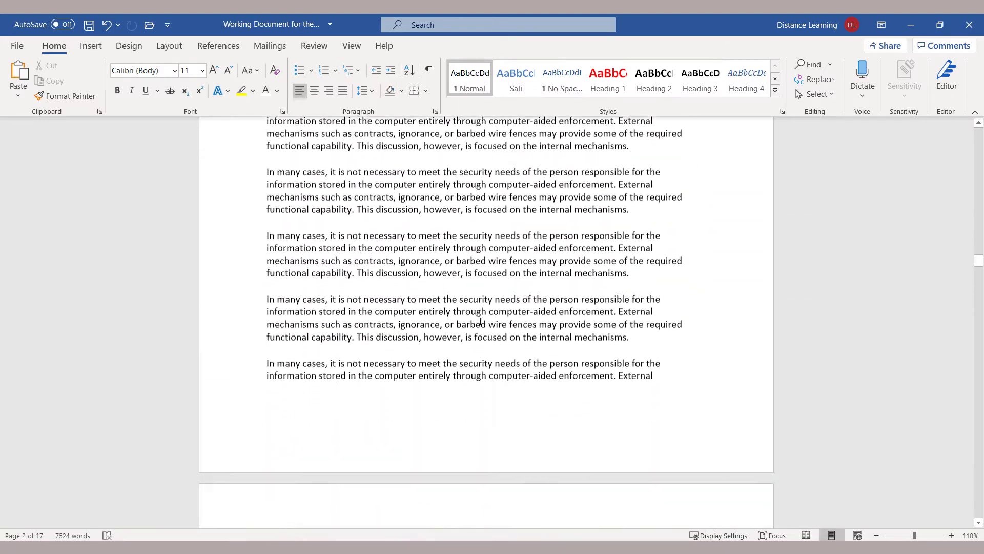
scroll(500, 333, "down", 8)
scroll(462, 342, "down", 7)
scroll(428, 349, "down", 7)
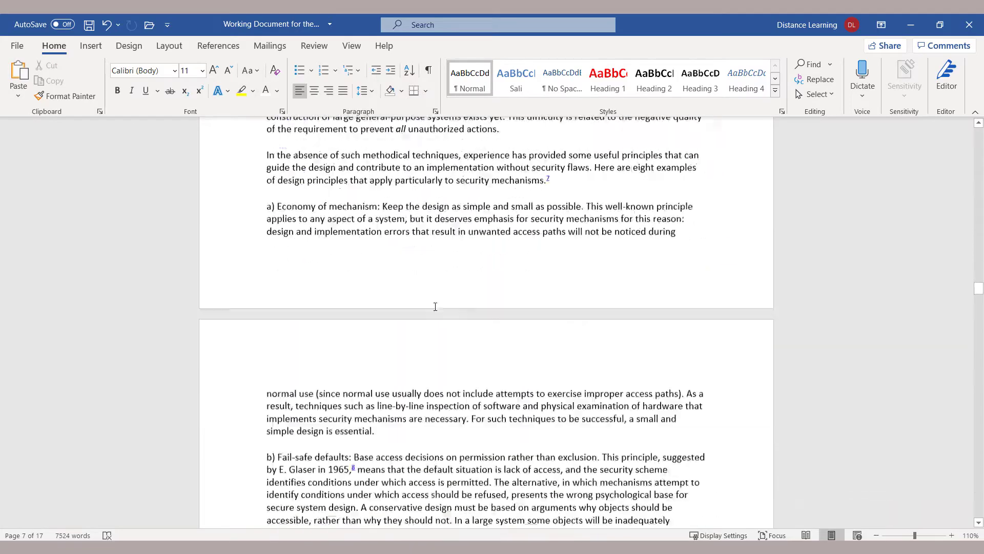
scroll(434, 308, "up", 3)
scroll(419, 316, "up", 12)
scroll(401, 326, "up", 10)
scroll(401, 326, "up", 10)
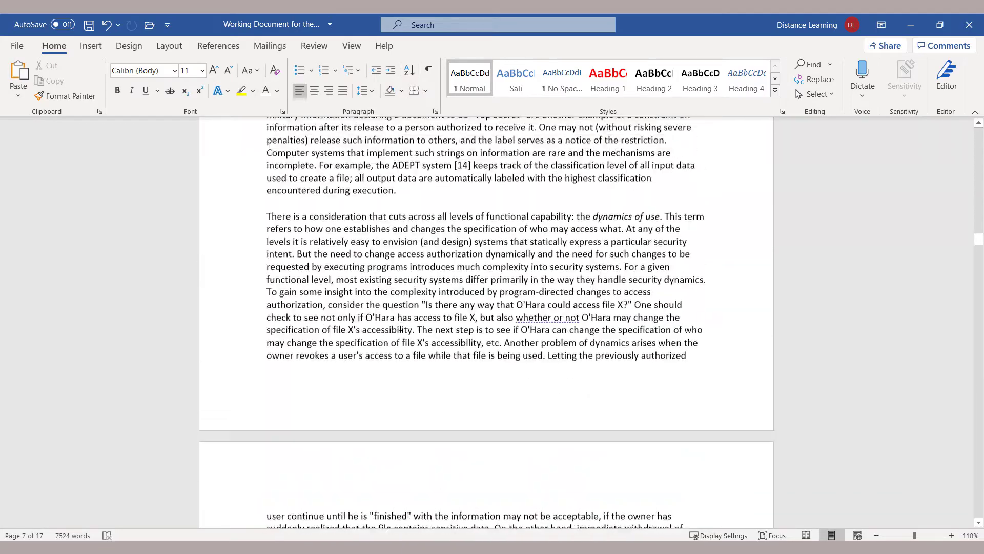
scroll(401, 326, "up", 10)
scroll(401, 326, "up", 10)
scroll(401, 327, "up", 8)
scroll(401, 326, "up", 10)
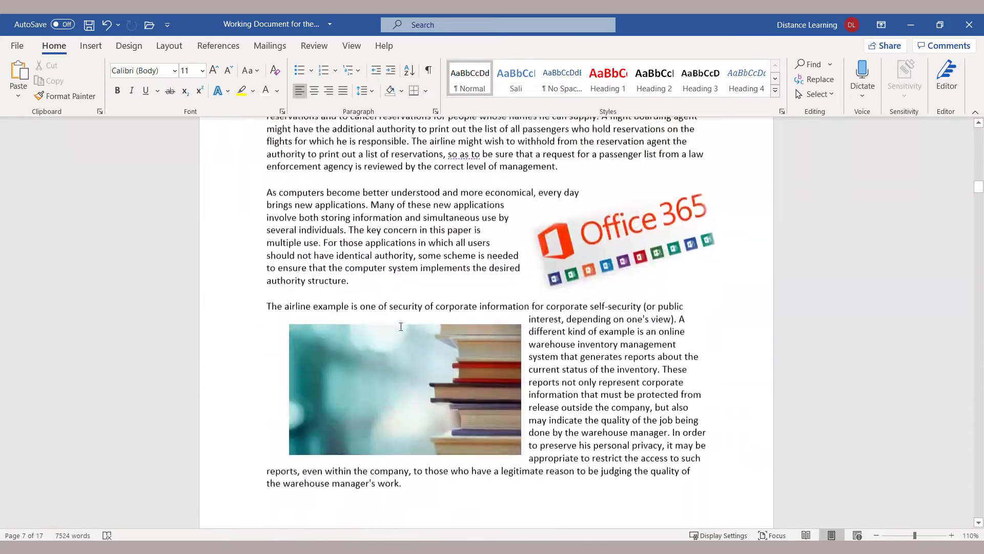
scroll(403, 335, "up", 3)
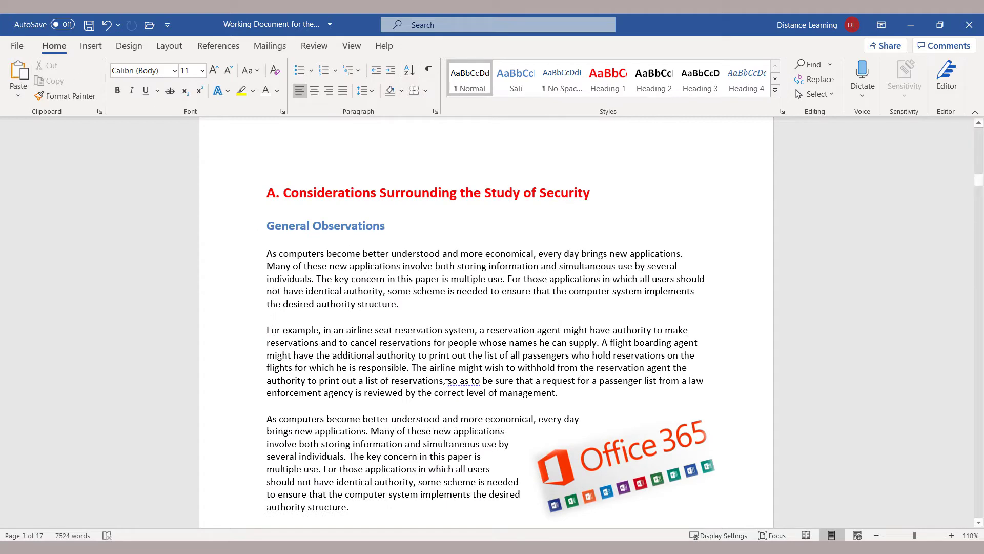
scroll(447, 380, "up", 3)
scroll(446, 382, "up", 1)
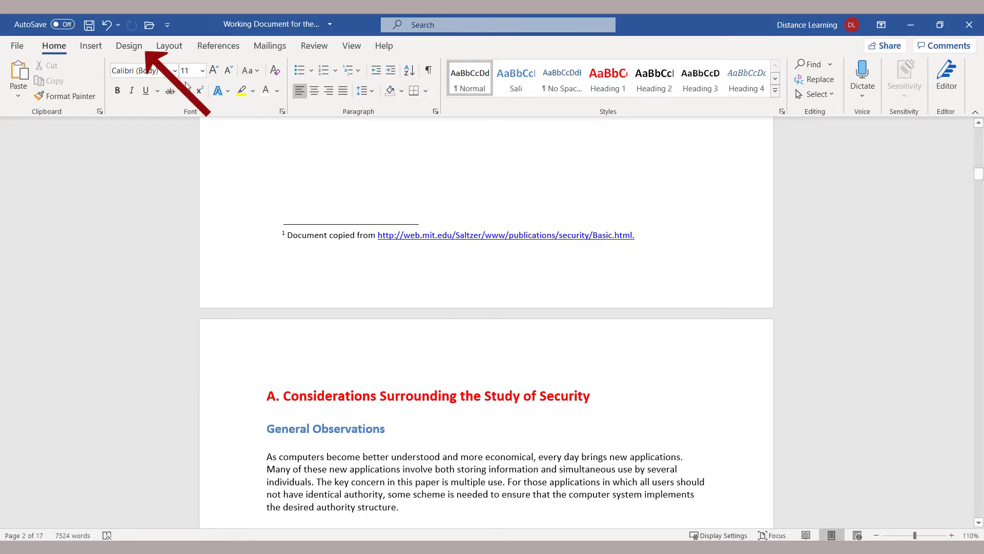
left_click(129, 48)
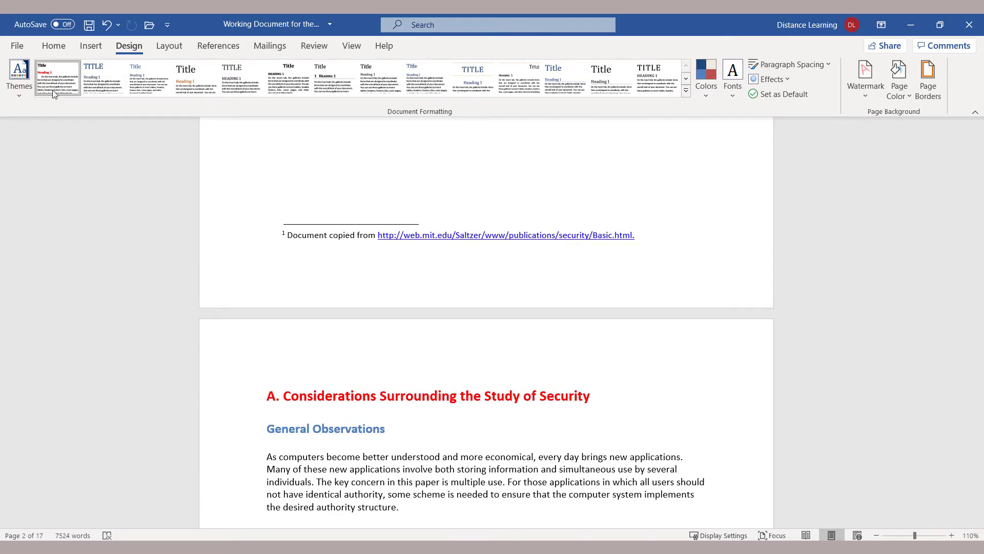
left_click(23, 90)
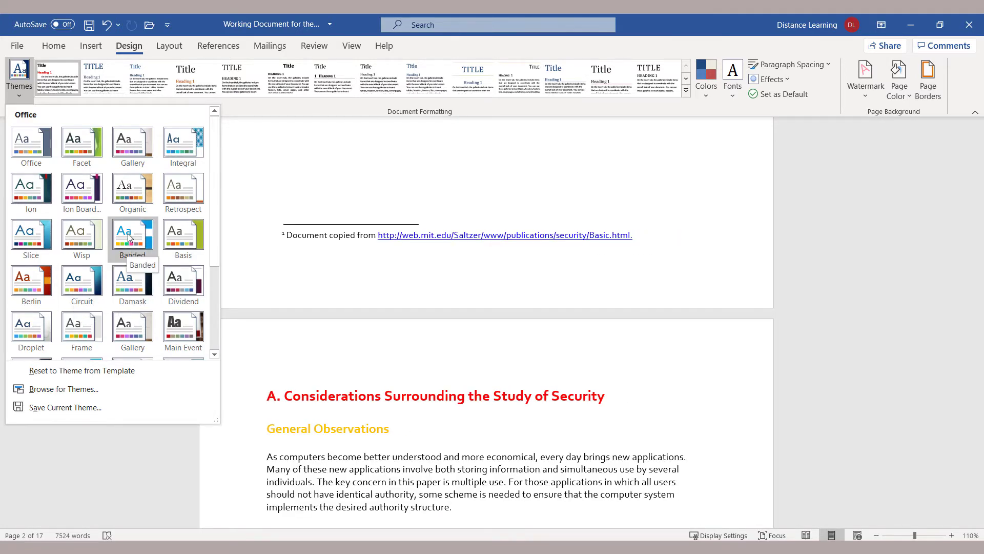
scroll(493, 304, "up", 3)
scroll(492, 303, "up", 3)
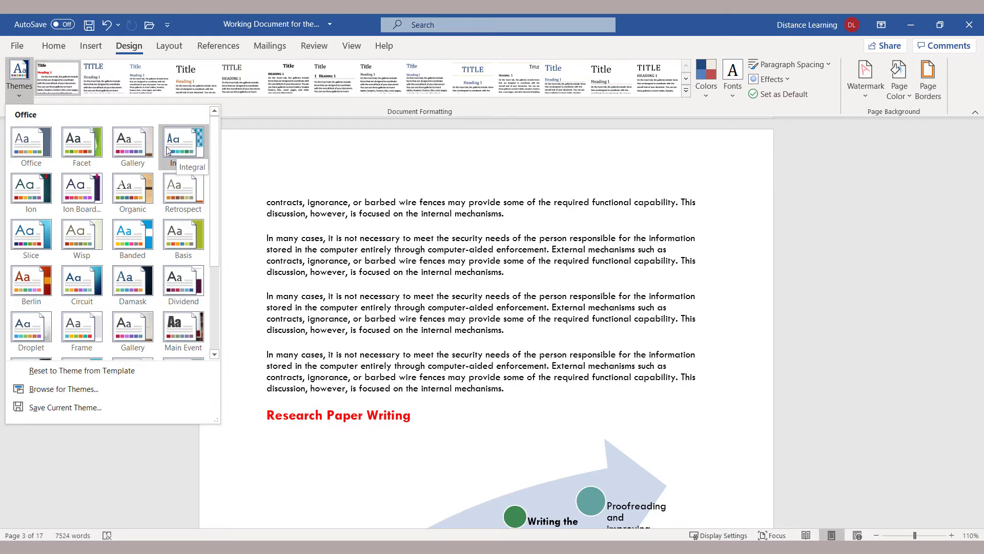
left_click(131, 153)
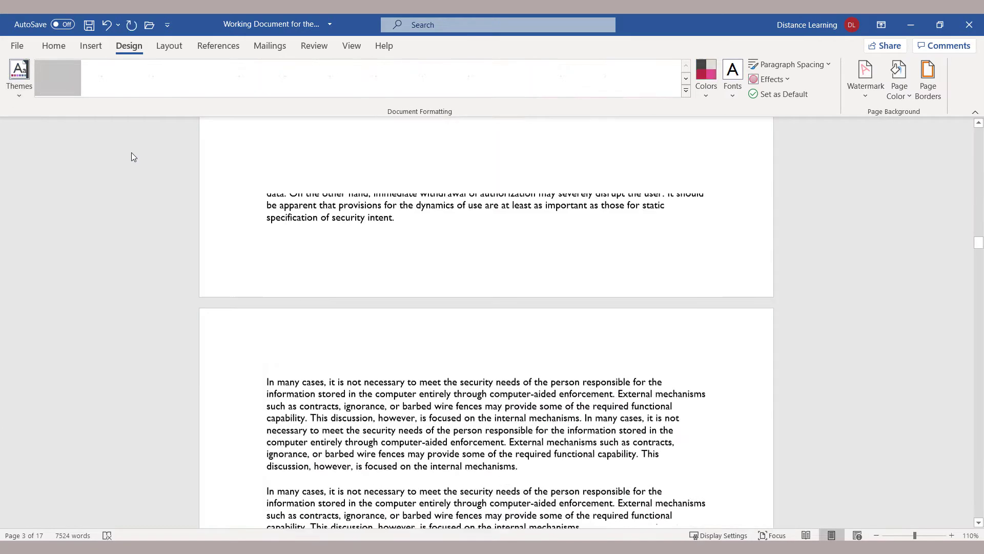
scroll(451, 288, "down", 5)
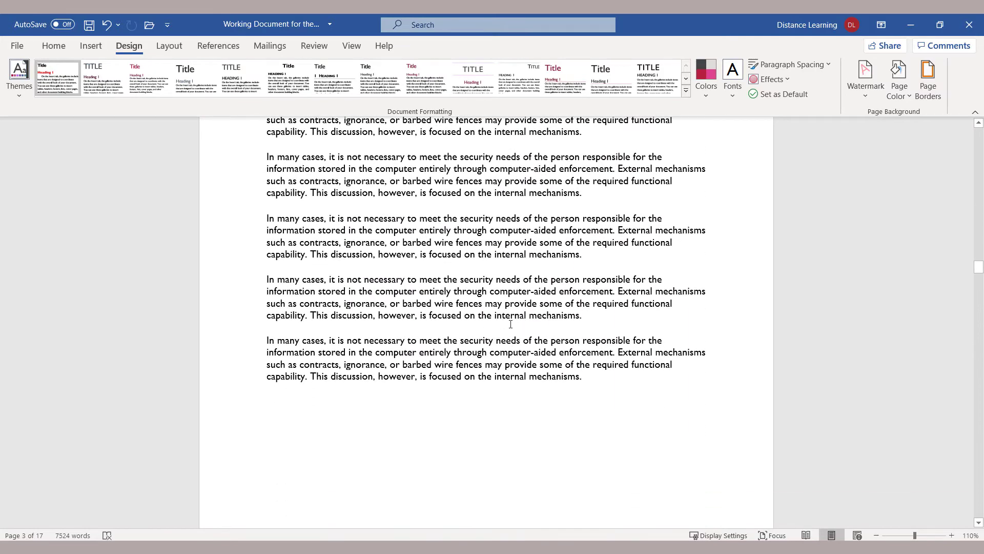
scroll(513, 319, "down", 5)
scroll(512, 384, "down", 3)
scroll(515, 378, "down", 5)
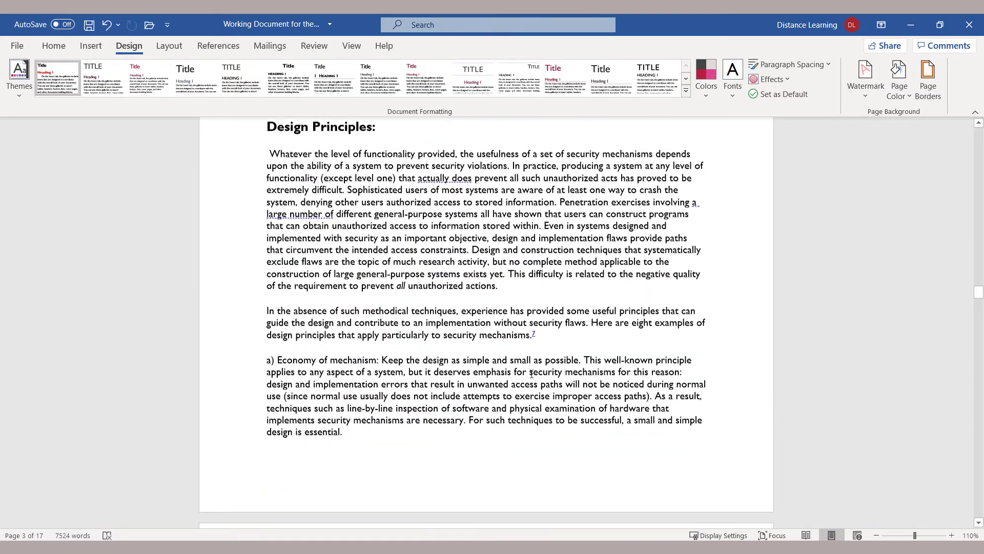
scroll(523, 369, "down", 5)
scroll(532, 361, "down", 5)
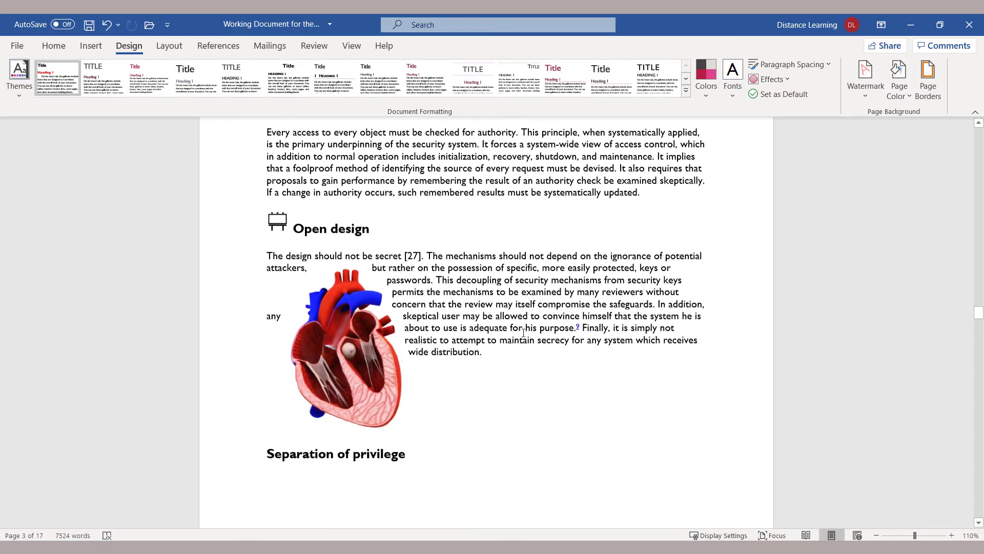
scroll(520, 338, "down", 5)
scroll(531, 354, "down", 5)
scroll(537, 363, "down", 4)
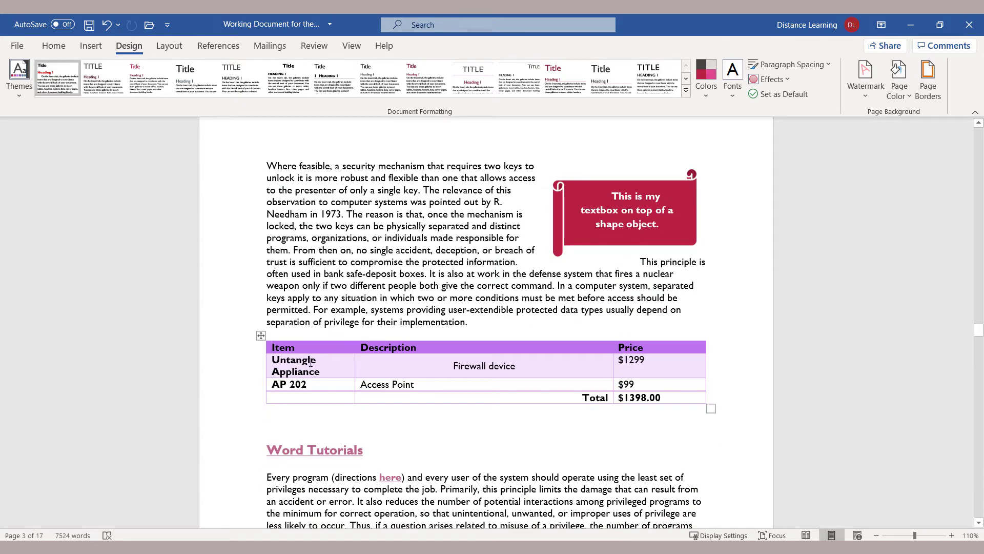
scroll(344, 356, "down", 1)
scroll(401, 356, "down", 1)
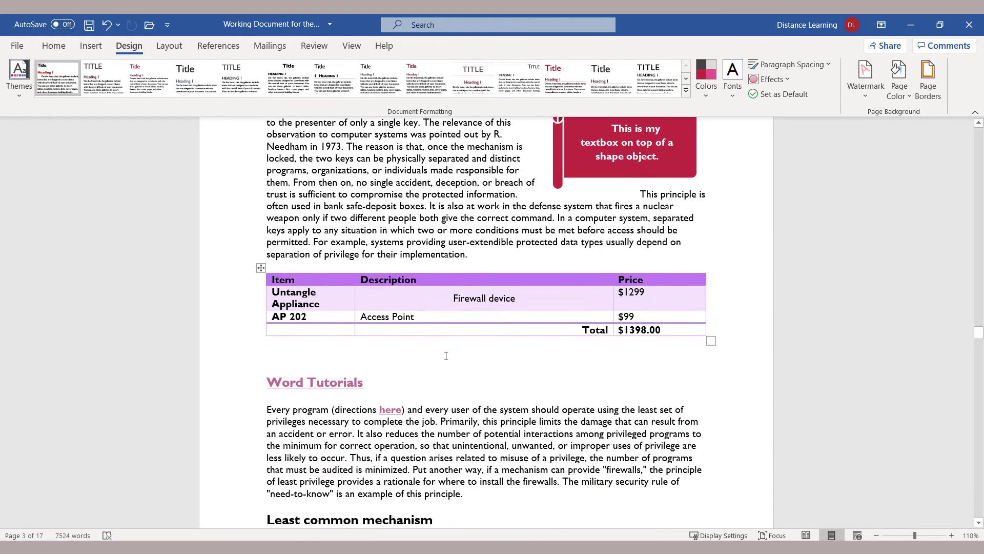
scroll(447, 319, "down", 1)
scroll(430, 361, "down", 1)
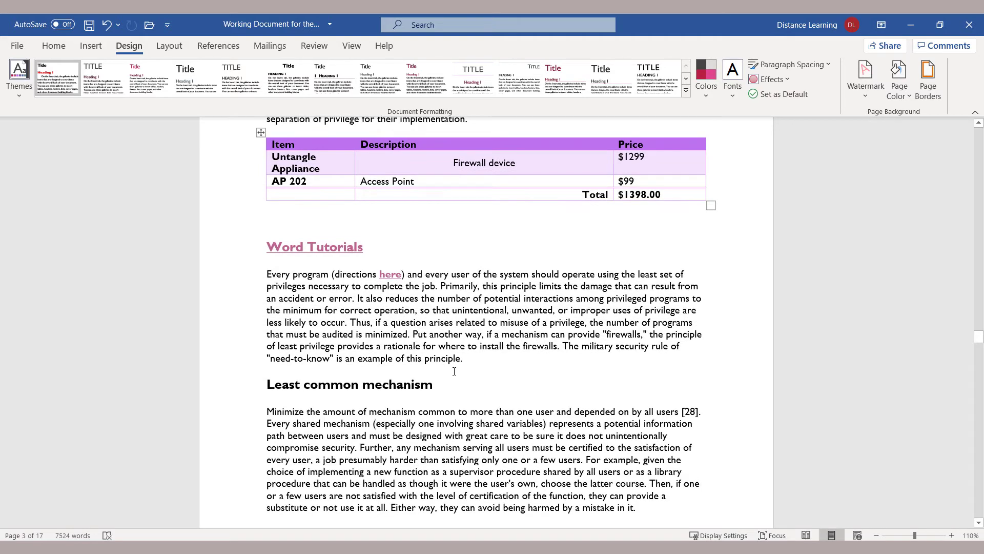
scroll(477, 377, "down", 1)
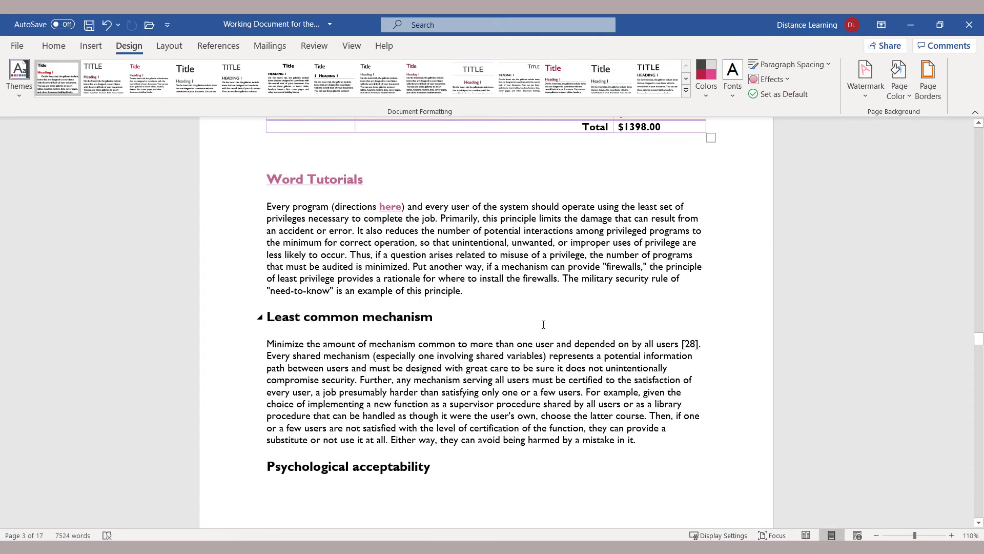
Step: Apply the Office 2007 - 2010 colour palette, turning the price table header green
left_click(707, 96)
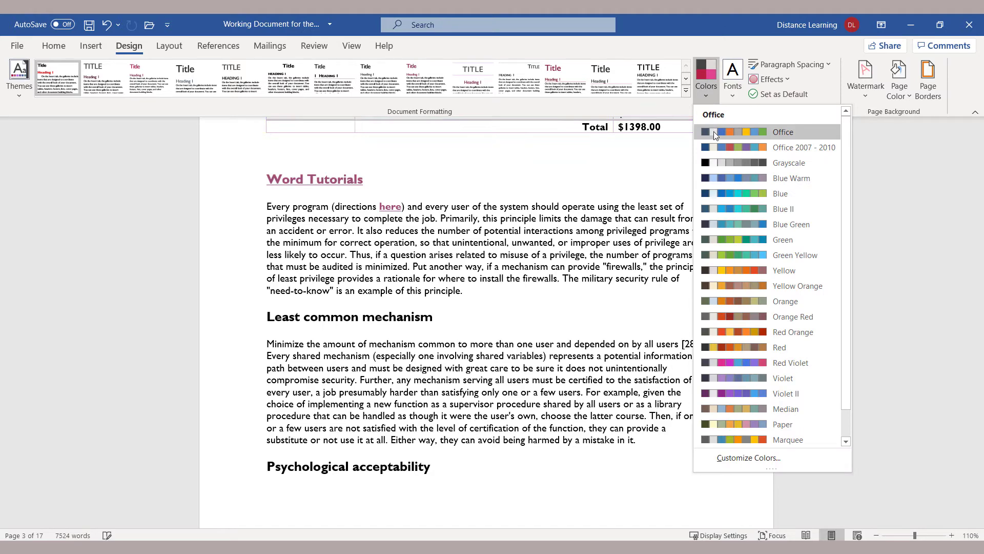
scroll(471, 280, "up", 2)
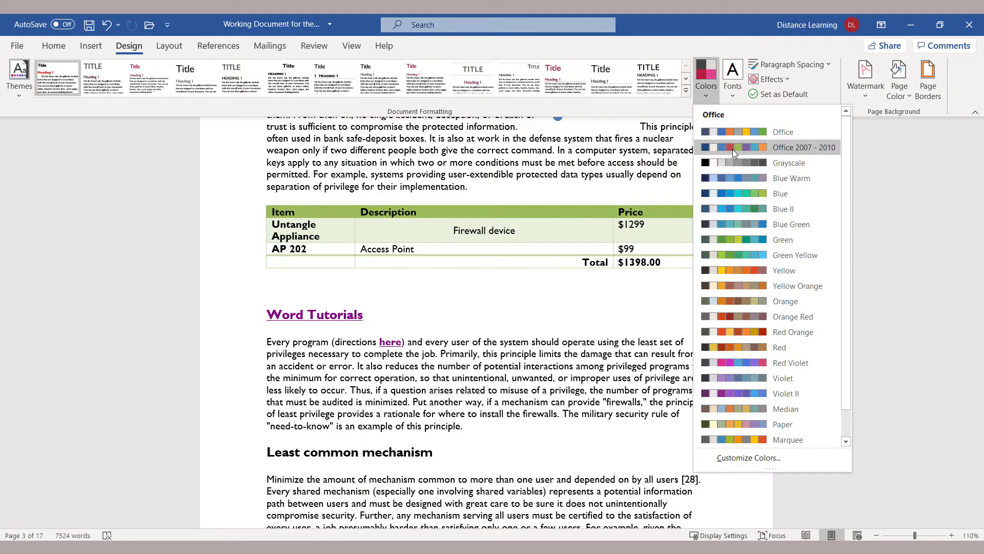
left_click(733, 150)
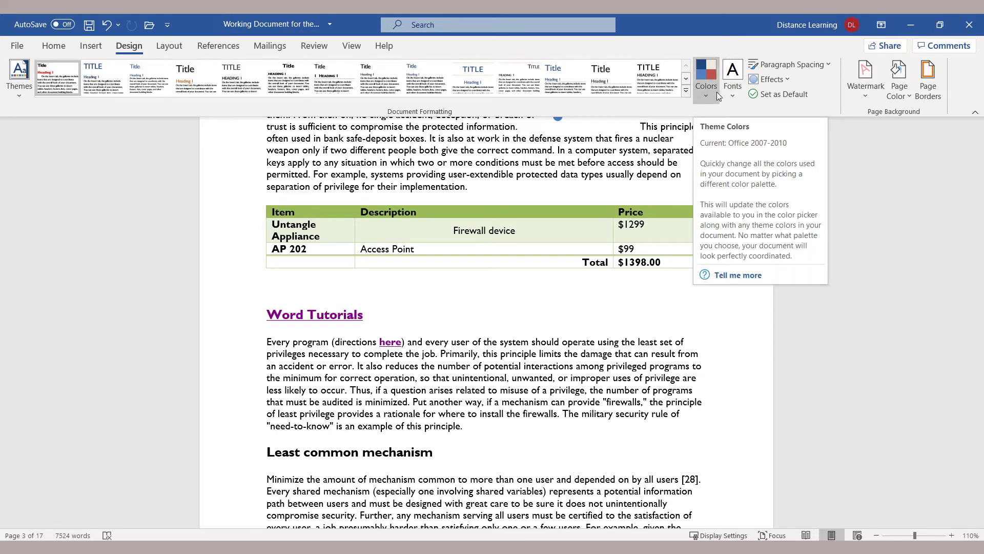
left_click(737, 94)
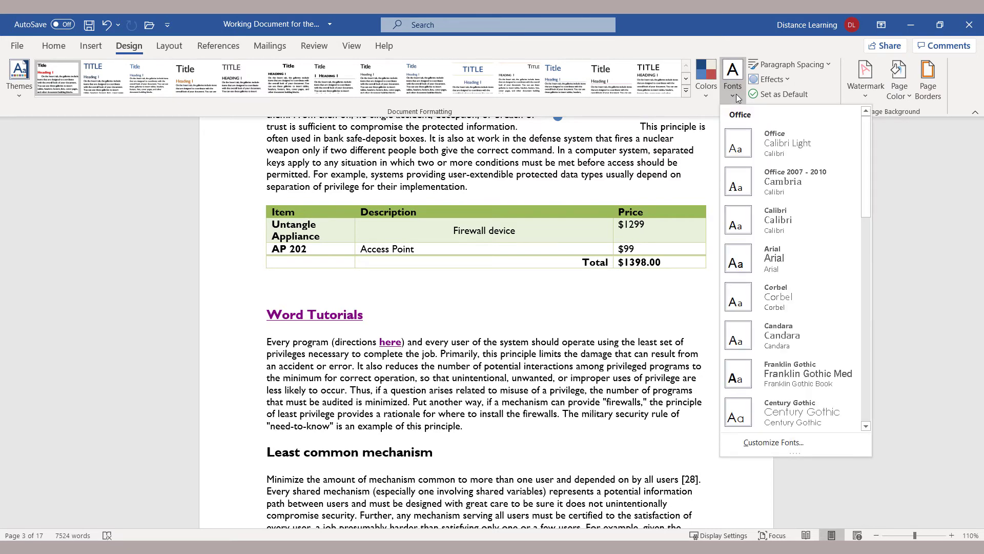
left_click(499, 162)
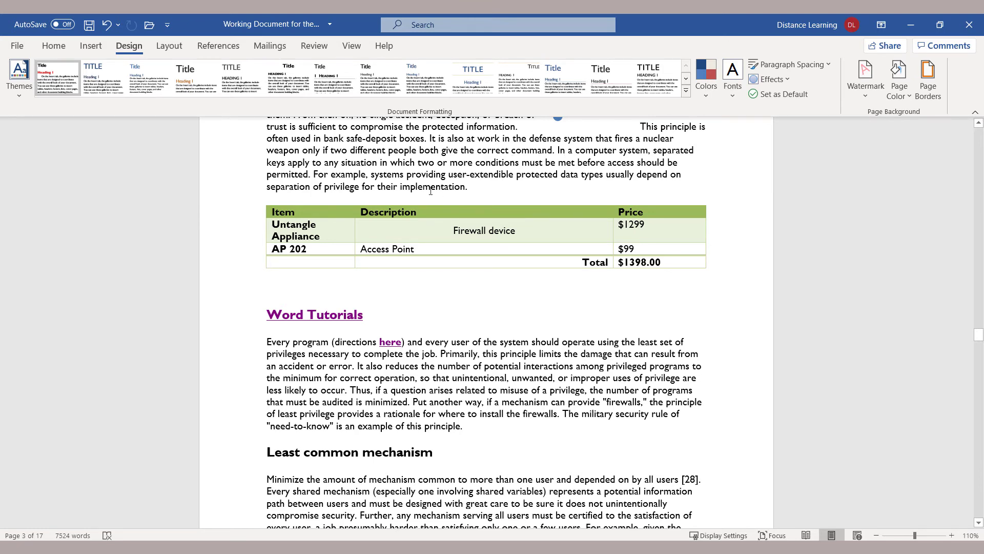
scroll(430, 190, "down", 2)
scroll(477, 254, "down", 10)
scroll(431, 323, "down", 10)
scroll(354, 396, "down", 8)
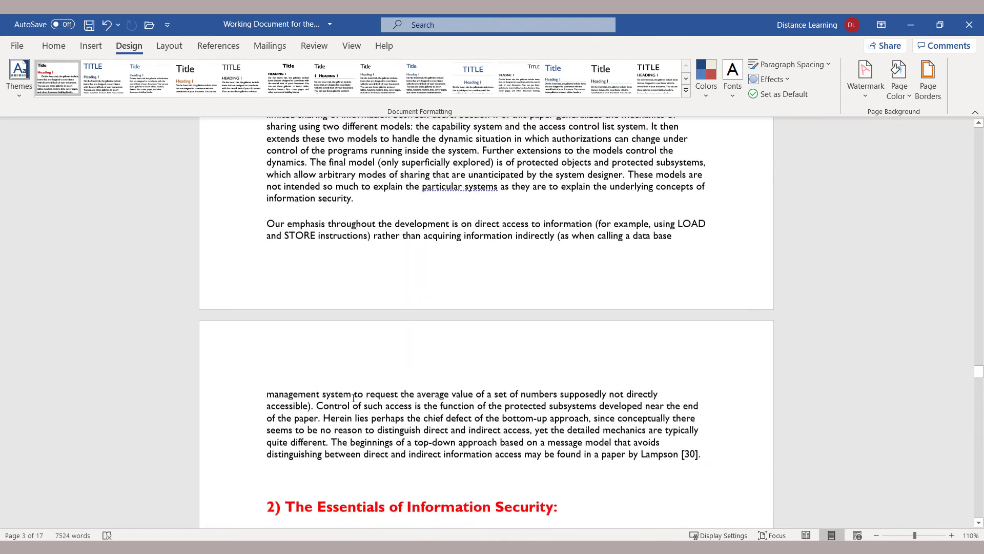